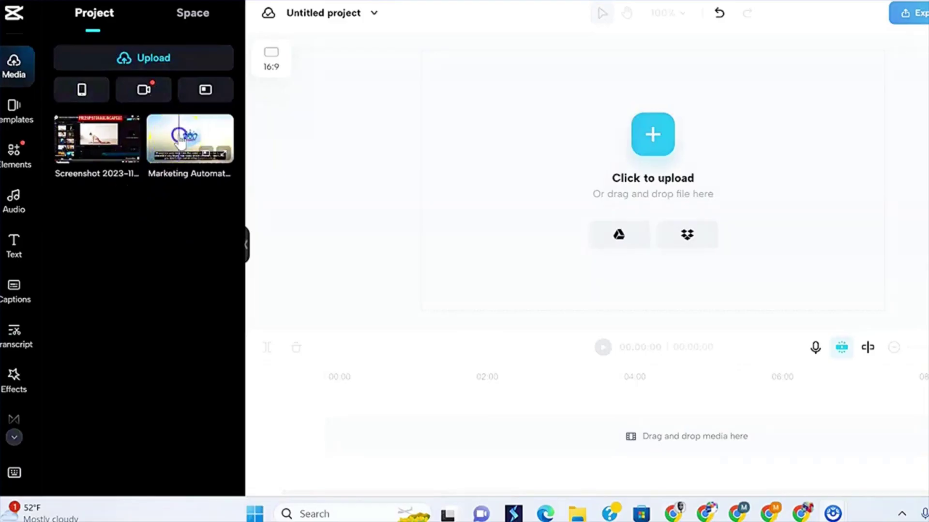
# Add the Marketing Automation clip to the timeline and show its more-actions menu.
pyautogui.moveTo(180, 142); pyautogui.dragTo(341, 435)
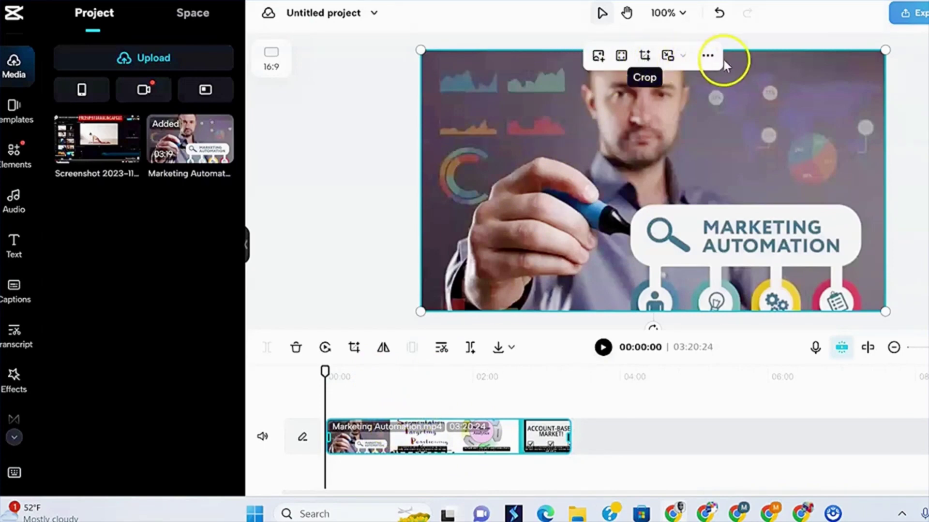
pyautogui.click(708, 57)
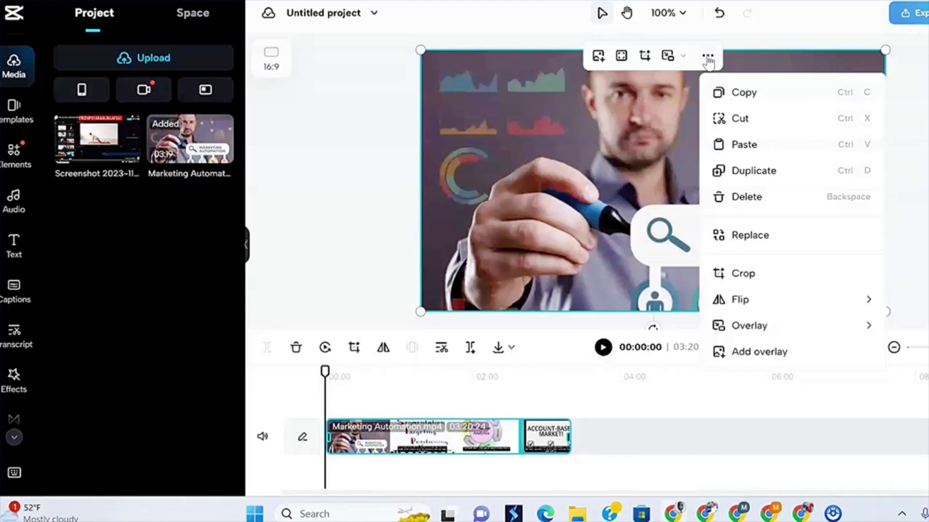
# In Crop, test left, top and right edge trims and a tilt, then restore 0° rotation.
pyautogui.click(764, 279)
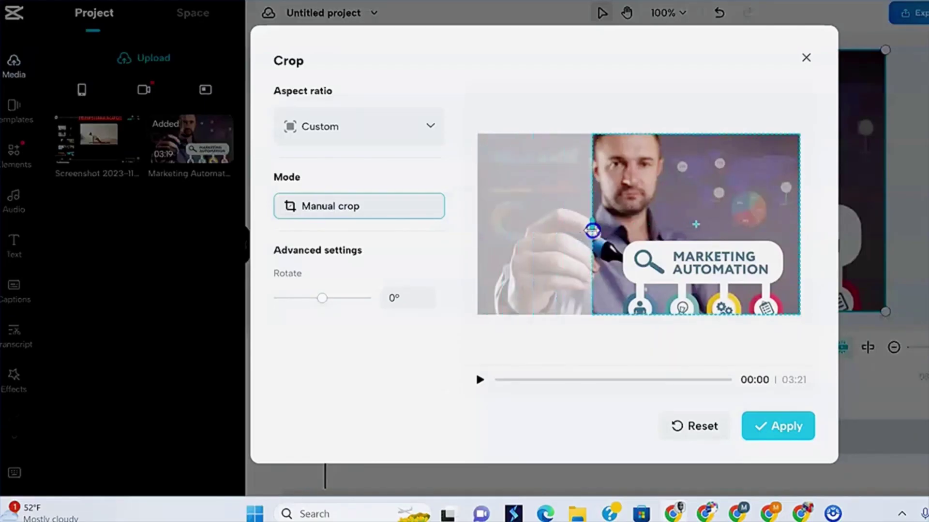
pyautogui.moveTo(479, 226)
pyautogui.mouseDown()
pyautogui.moveTo(546, 226)
pyautogui.moveTo(481, 228)
pyautogui.mouseUp()
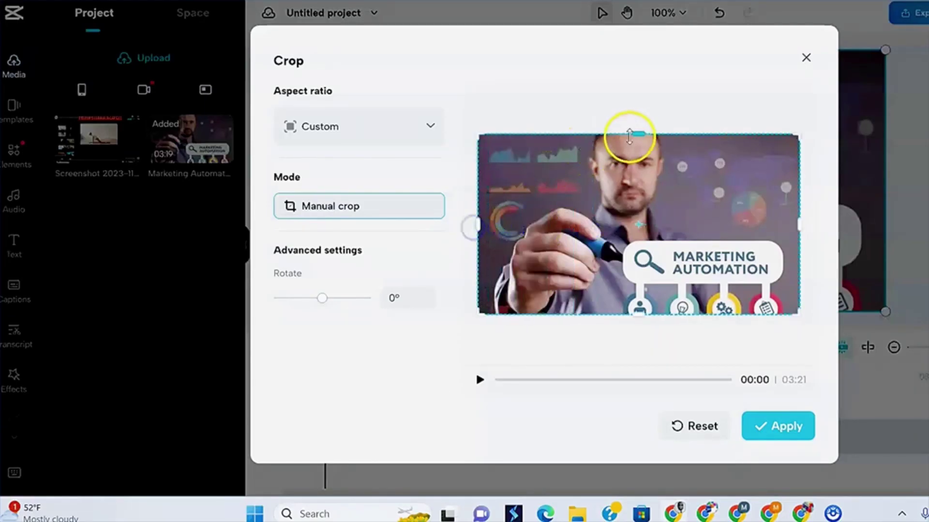
pyautogui.moveTo(642, 151)
pyautogui.mouseDown()
pyautogui.moveTo(636, 197)
pyautogui.moveTo(653, 109)
pyautogui.mouseUp()
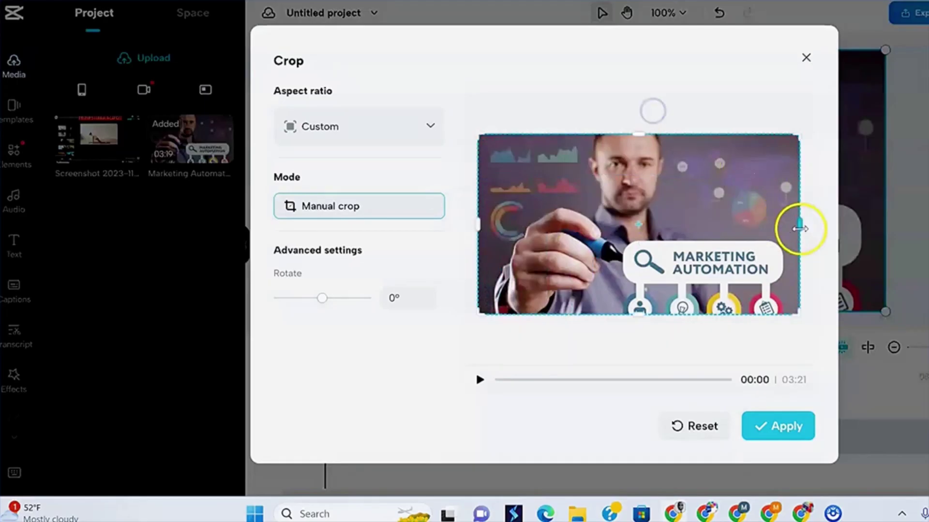
pyautogui.moveTo(801, 225)
pyautogui.mouseDown()
pyautogui.moveTo(718, 226)
pyautogui.moveTo(799, 228)
pyautogui.mouseUp()
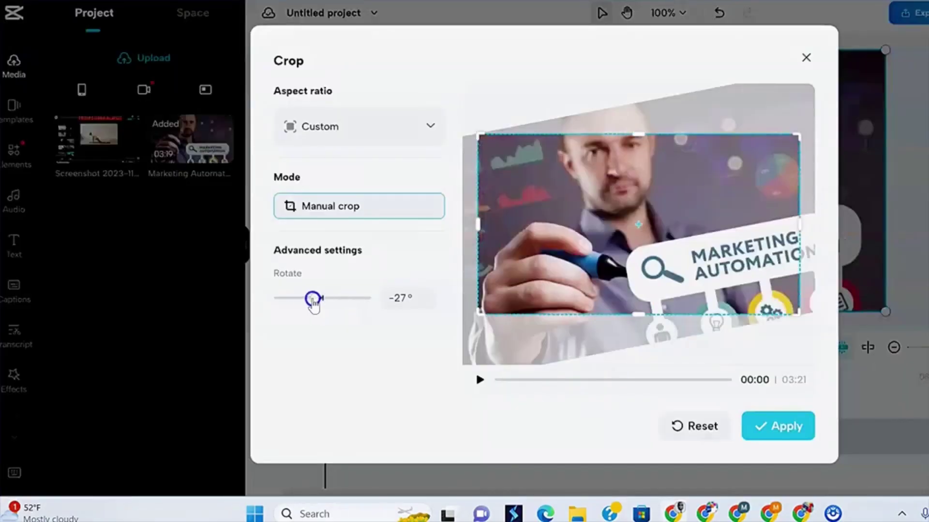
pyautogui.moveTo(274, 301); pyautogui.dragTo(326, 304)
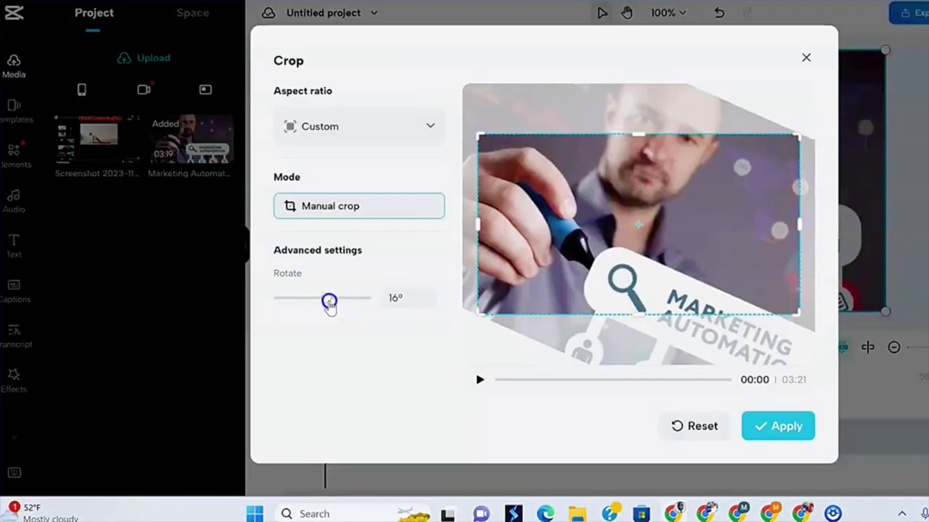
pyautogui.moveTo(328, 304); pyautogui.dragTo(322, 301)
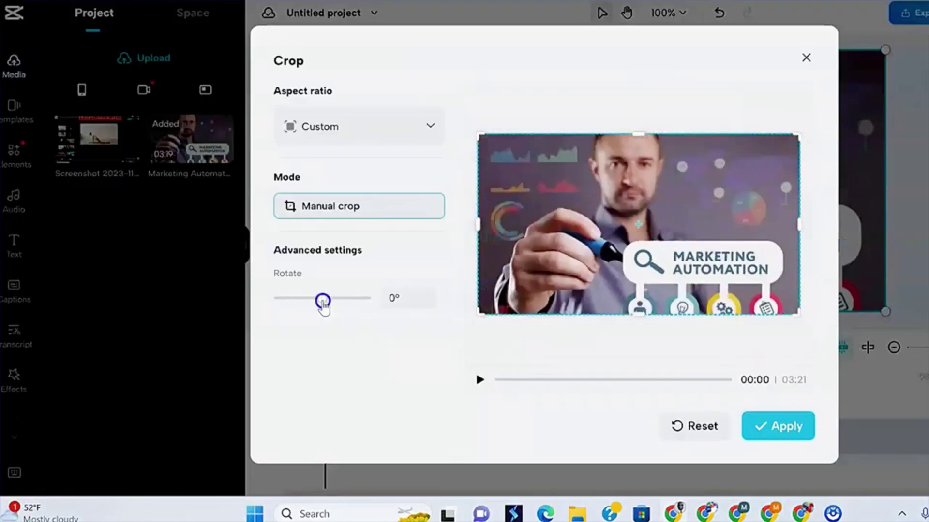
# Preview the 9:16, original, 16:9 and 1:1 aspect ratio presets on the crop.
pyautogui.click(434, 128)
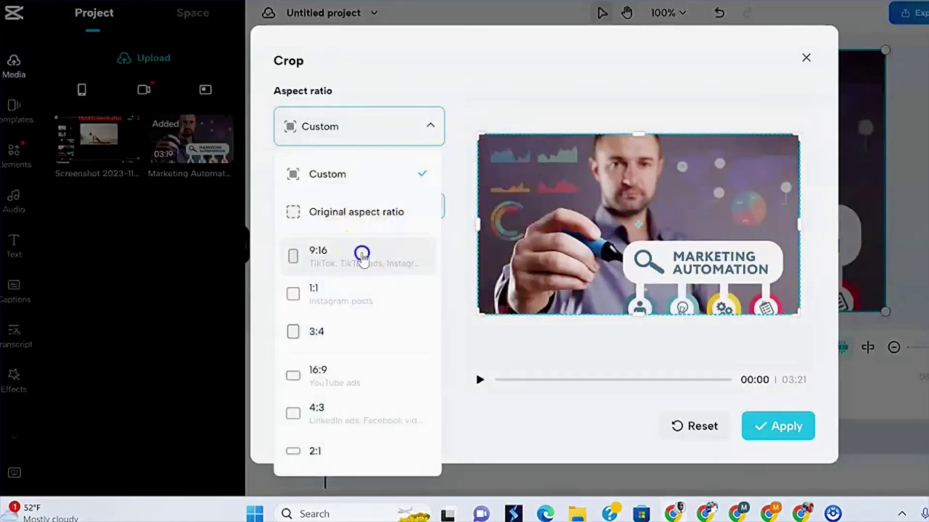
pyautogui.click(362, 254)
pyautogui.click(404, 128)
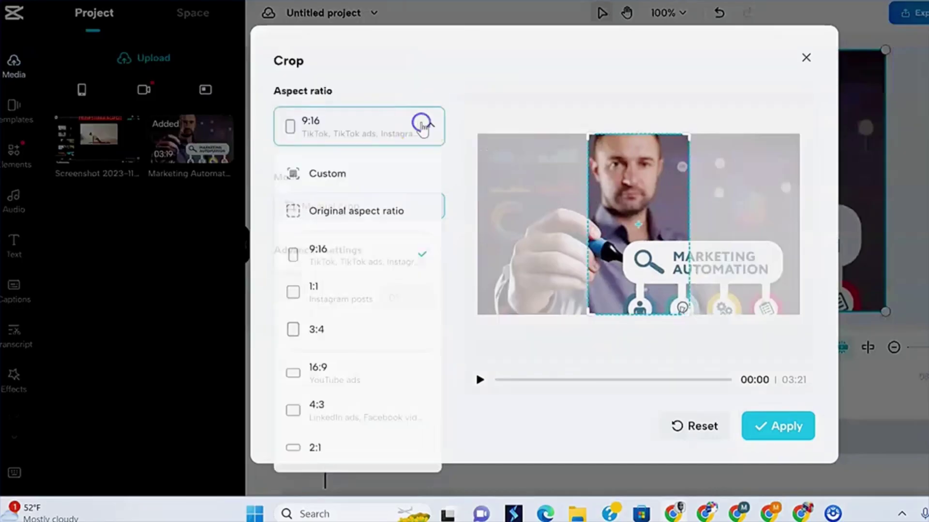
pyautogui.click(350, 216)
pyautogui.click(422, 127)
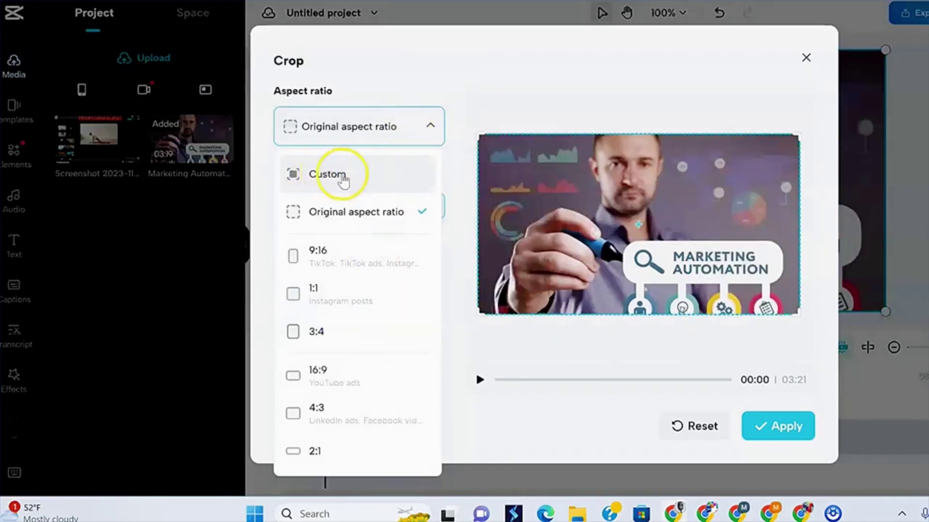
pyautogui.click(353, 377)
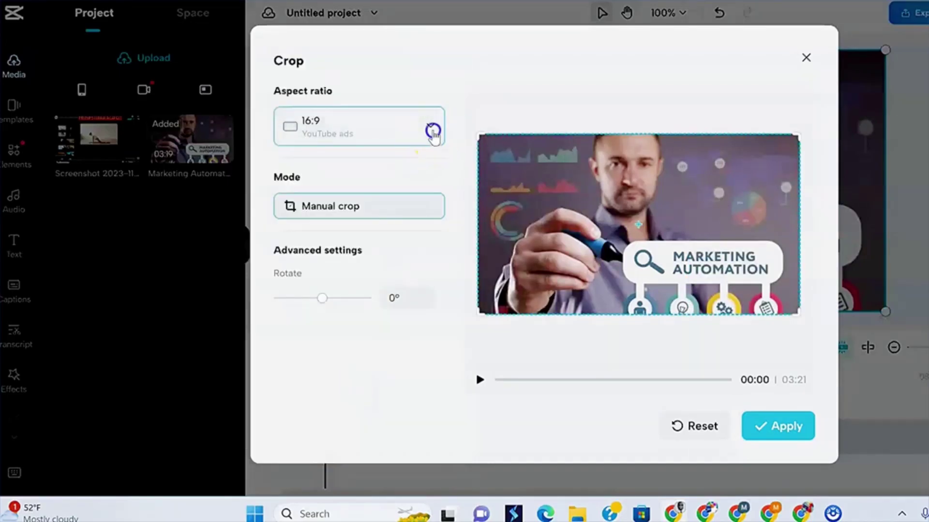
pyautogui.click(433, 131)
pyautogui.click(366, 297)
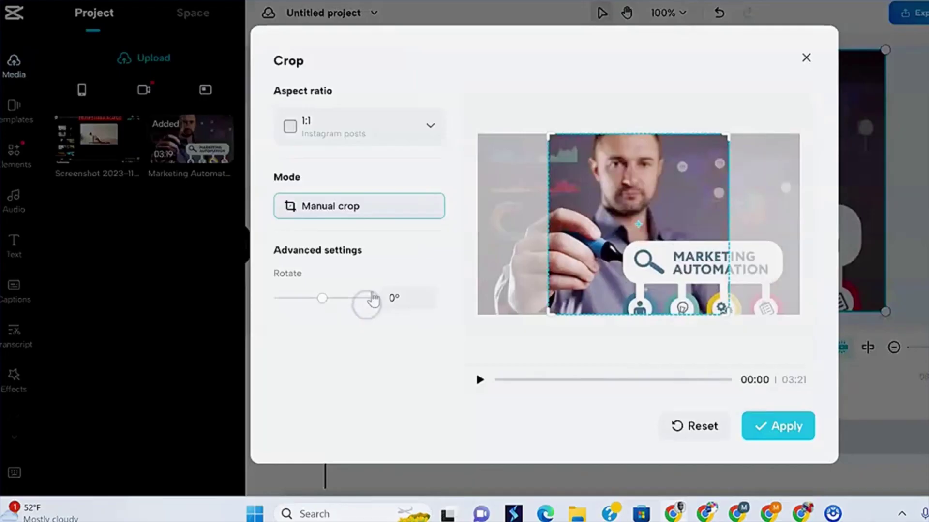
pyautogui.click(422, 123)
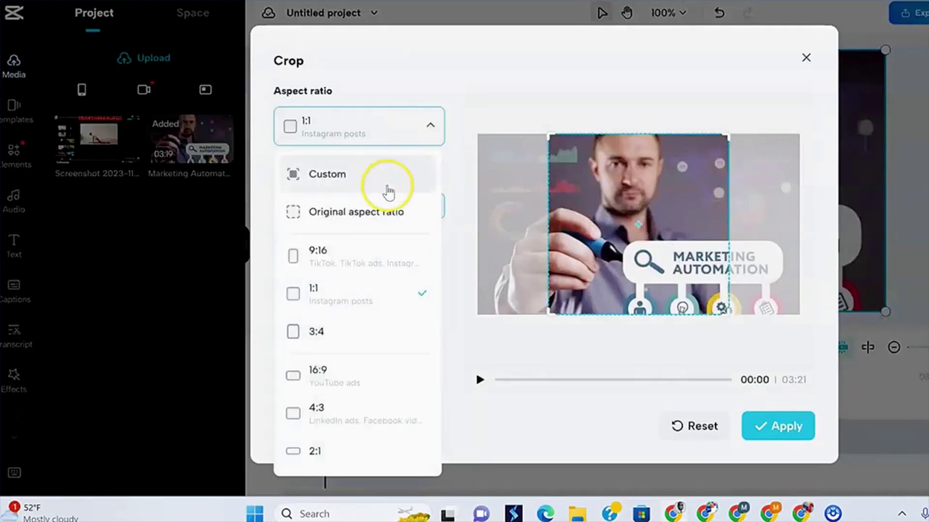
pyautogui.click(446, 92)
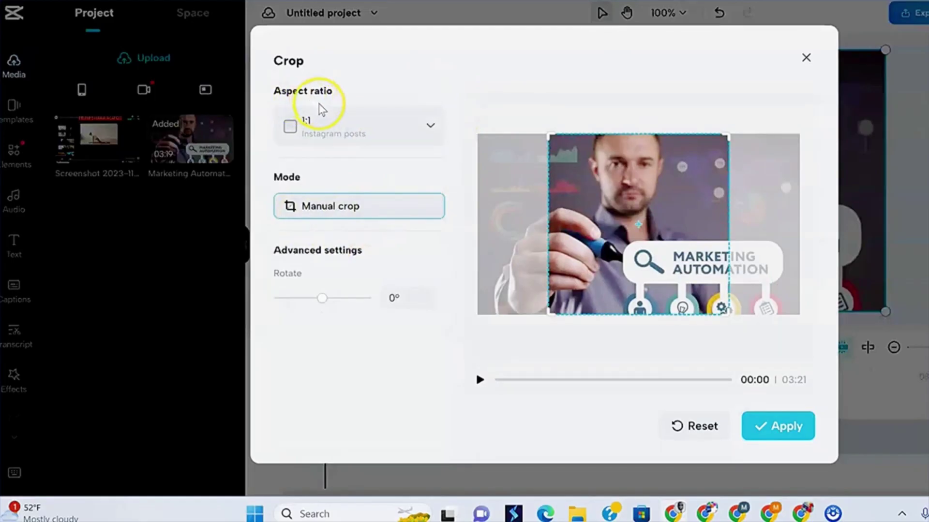
# Return to a custom ratio, then apply a 3:4 portrait crop to the clip.
pyautogui.click(424, 135)
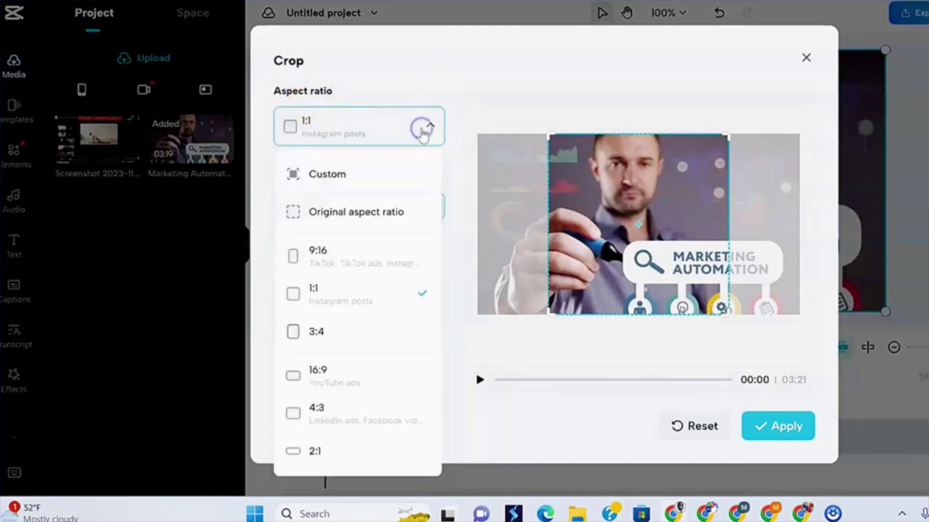
pyautogui.click(351, 176)
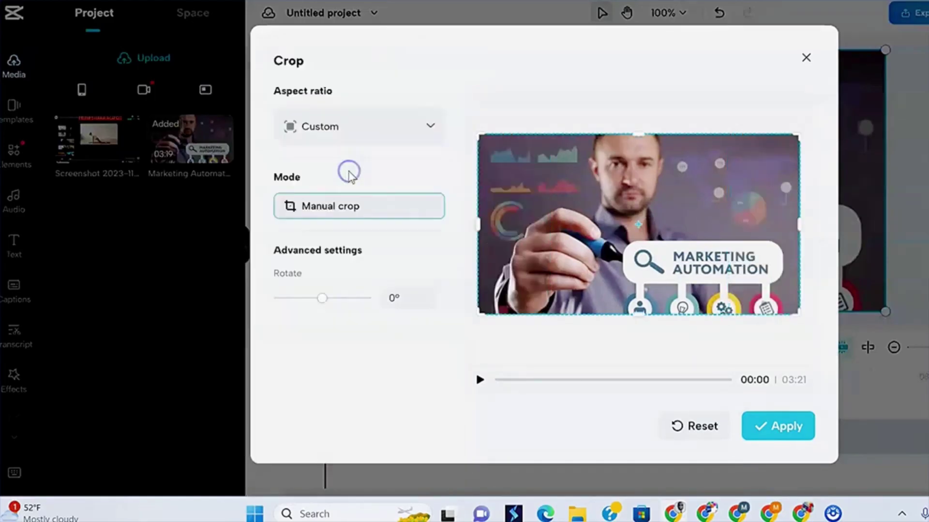
pyautogui.click(431, 123)
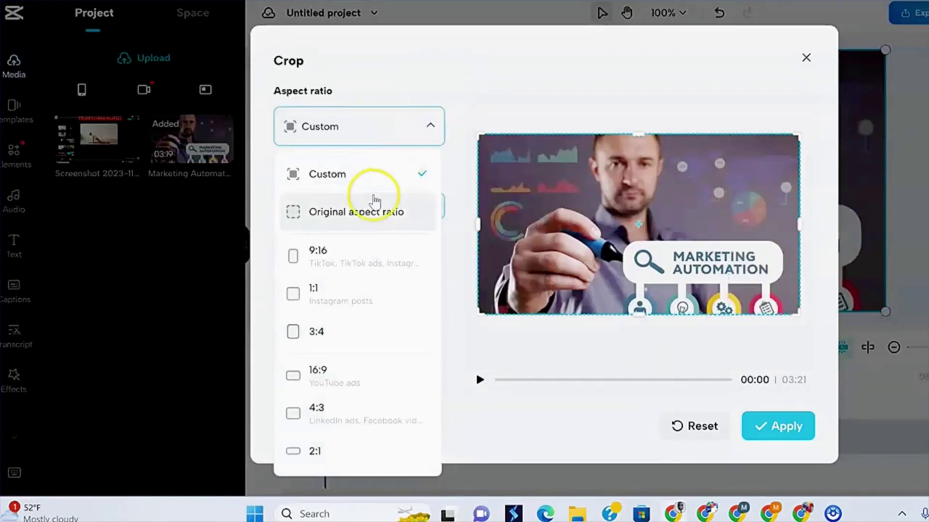
pyautogui.click(362, 330)
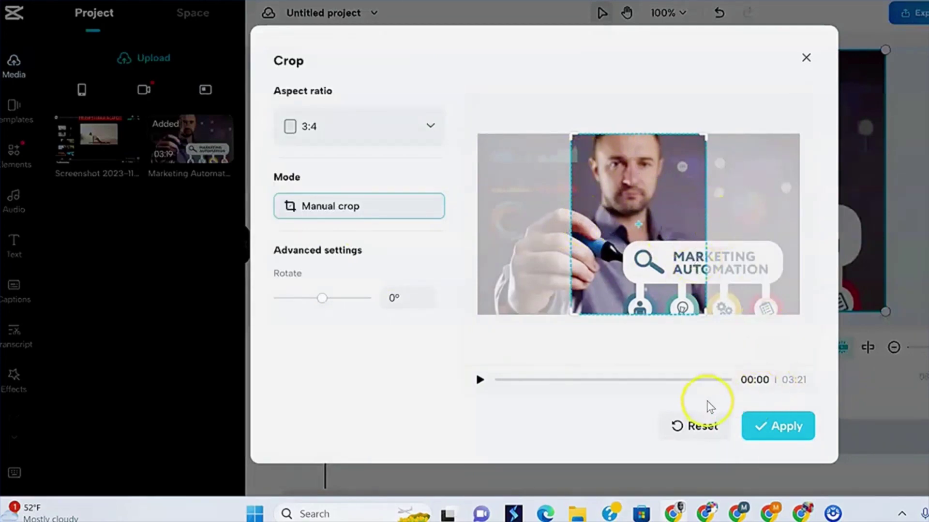
pyautogui.click(786, 428)
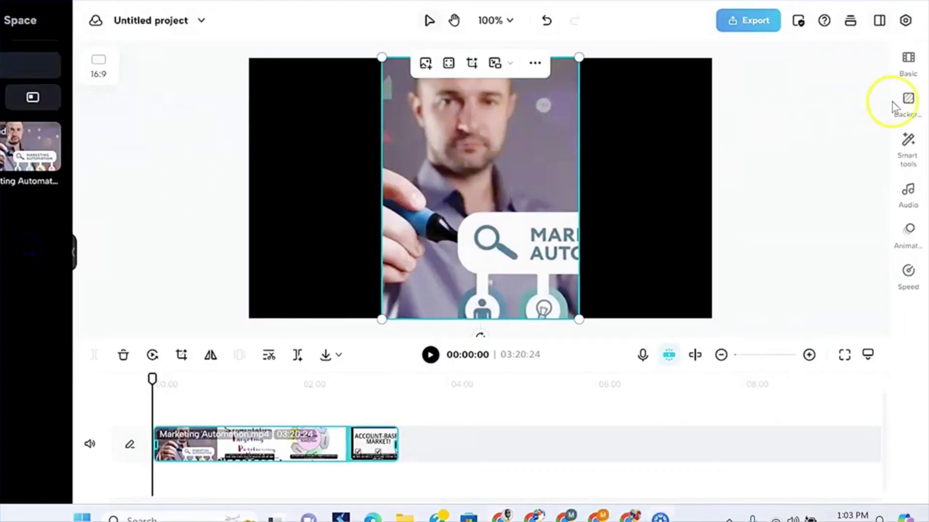
# Open the Background options and try yellow, dark gold, red and purple fills.
pyautogui.click(916, 102)
pyautogui.click(791, 289)
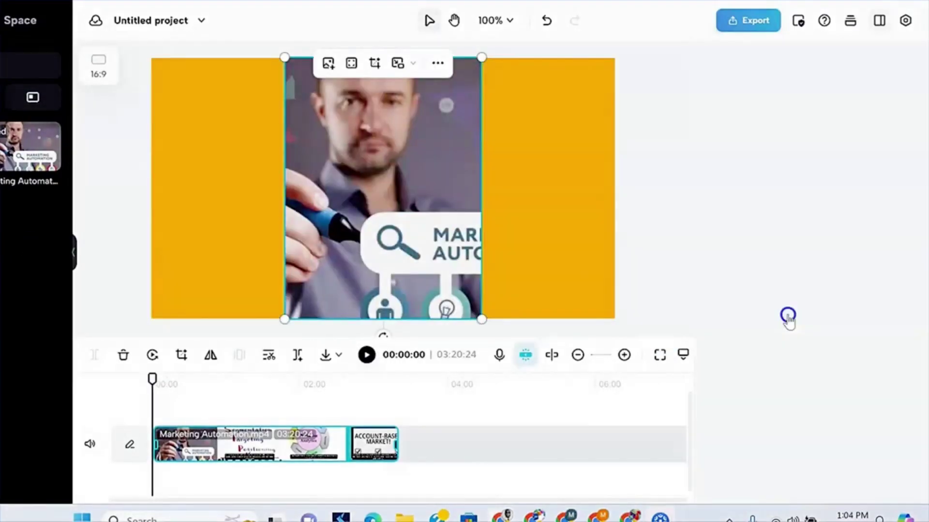
pyautogui.click(791, 314)
pyautogui.click(741, 313)
pyautogui.click(867, 313)
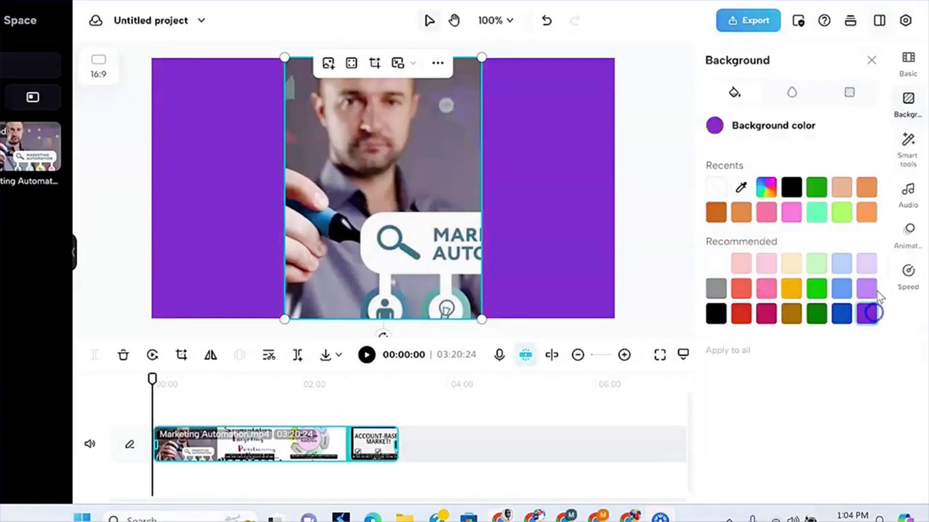
# Try light purple, dark gold, crimson and black, settle on coral, then collapse the mobile home tools.
pyautogui.click(868, 288)
pyautogui.click(791, 313)
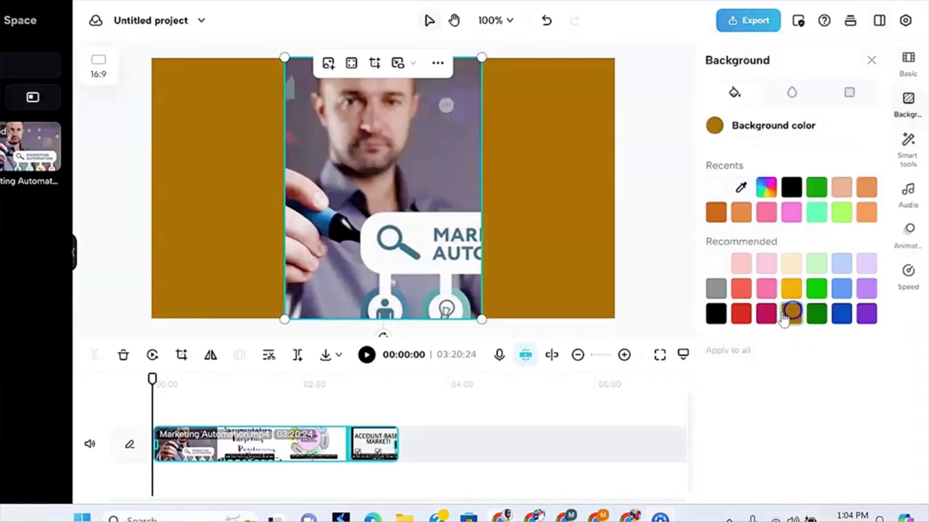
pyautogui.click(766, 313)
pyautogui.click(715, 314)
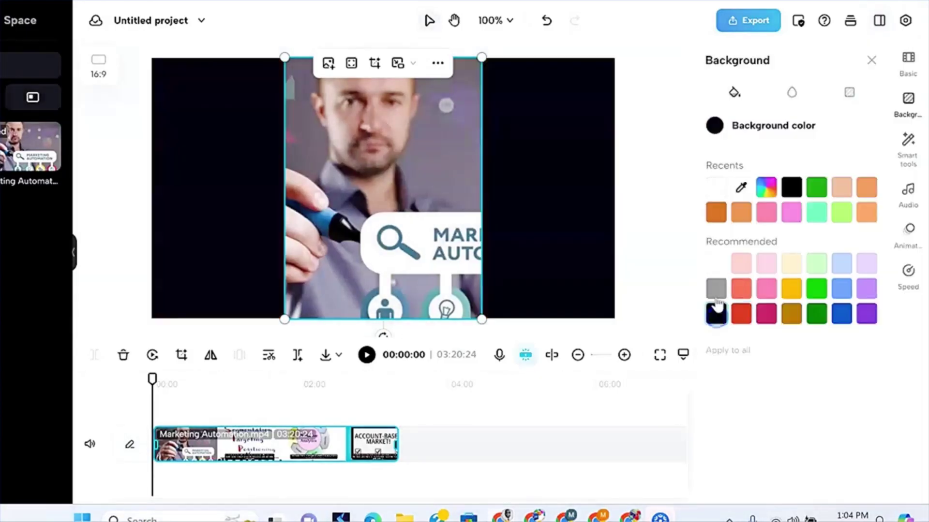
pyautogui.click(741, 289)
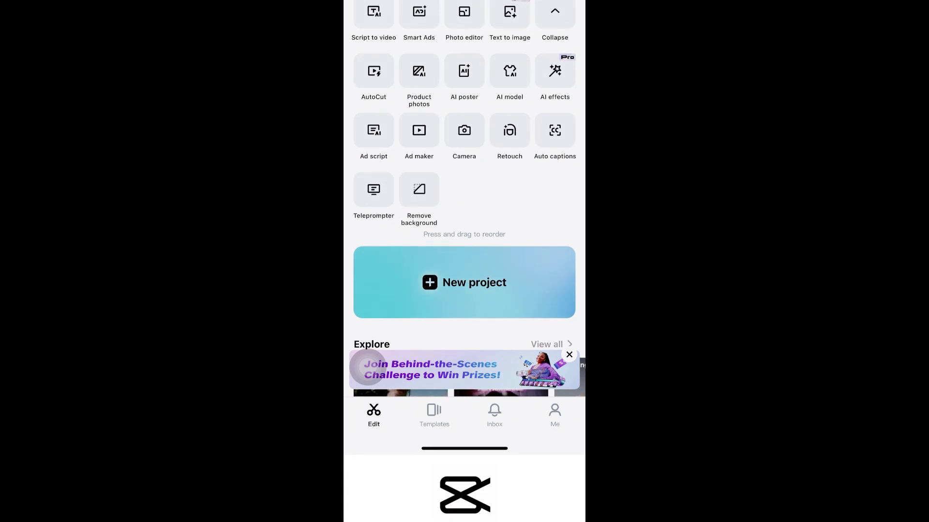
pyautogui.click(555, 15)
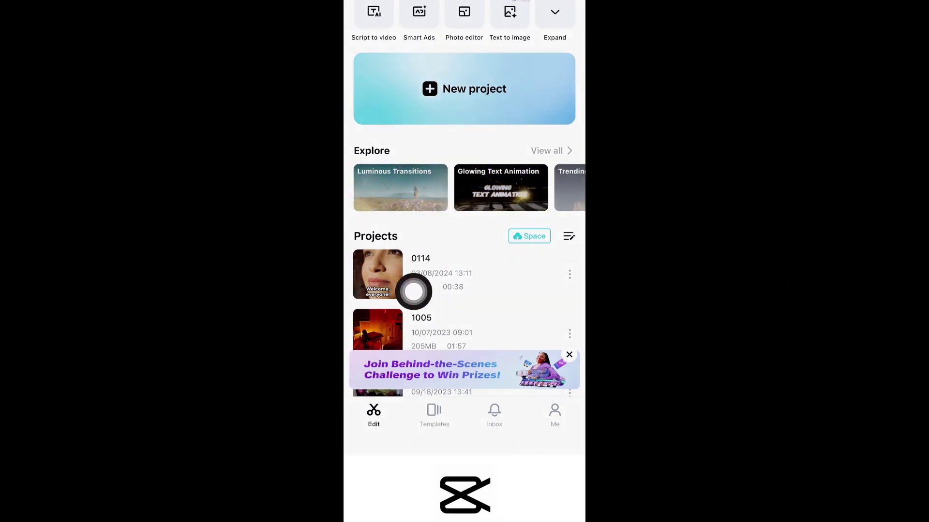
# Open project 0114 in the mobile app and select its main video clip.
pyautogui.click(559, 271)
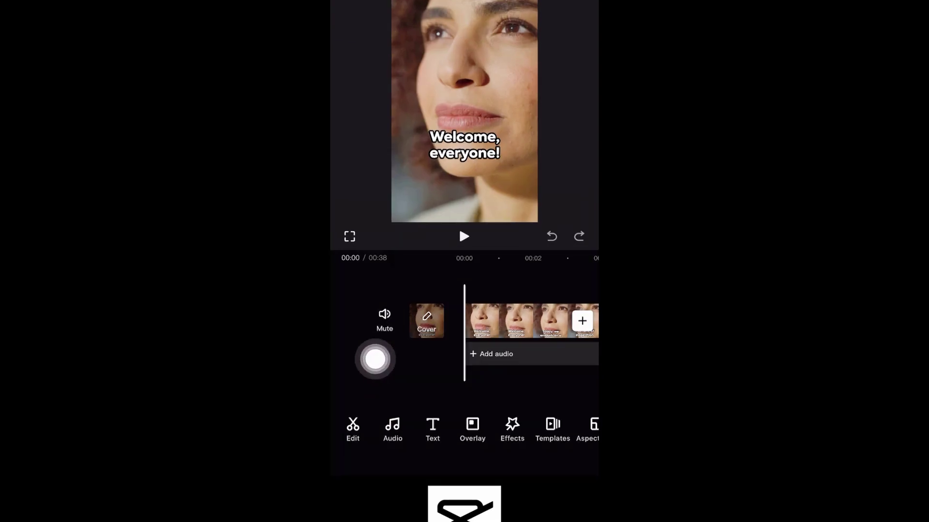
pyautogui.click(353, 428)
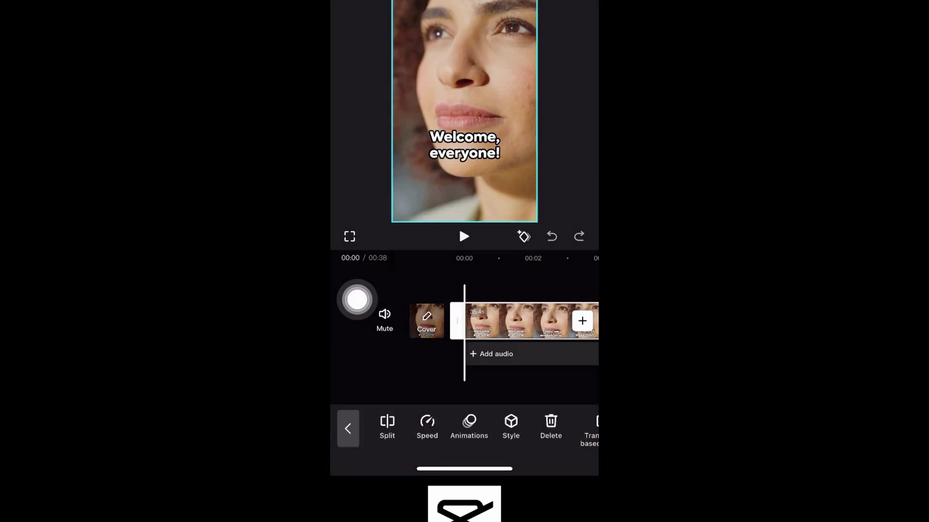
pyautogui.hscroll(3, 465, 428)
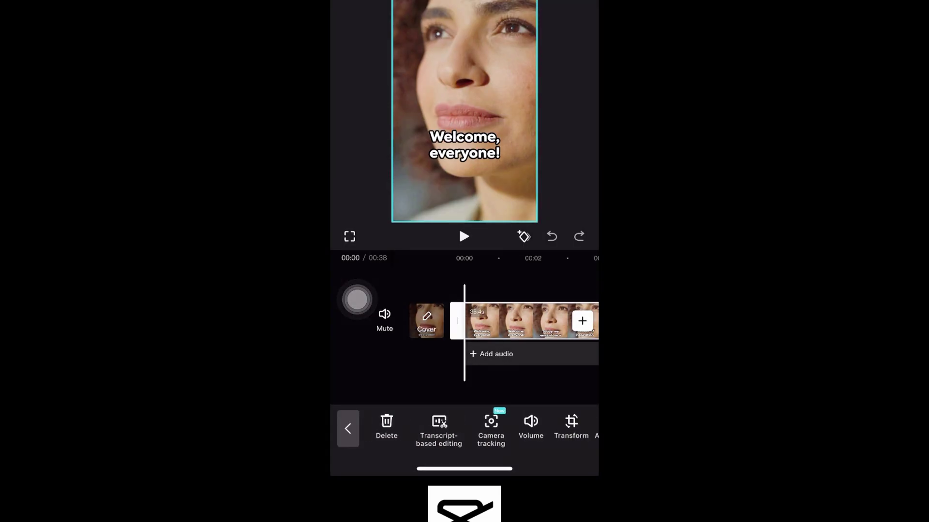
pyautogui.hscroll(2, 465, 428)
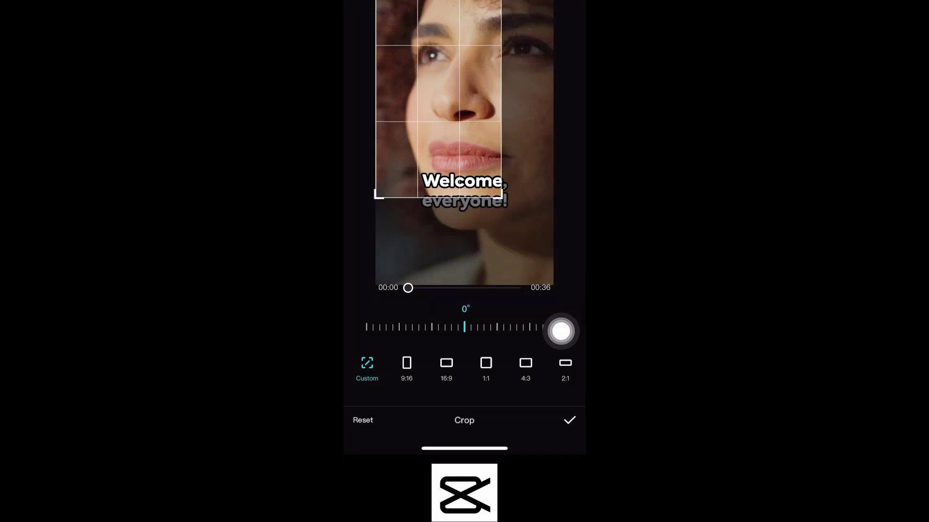
# Try the 9:16, 16:9, 1:1 and 4:3 crop presets, settling on 2:1.
pyautogui.click(407, 367)
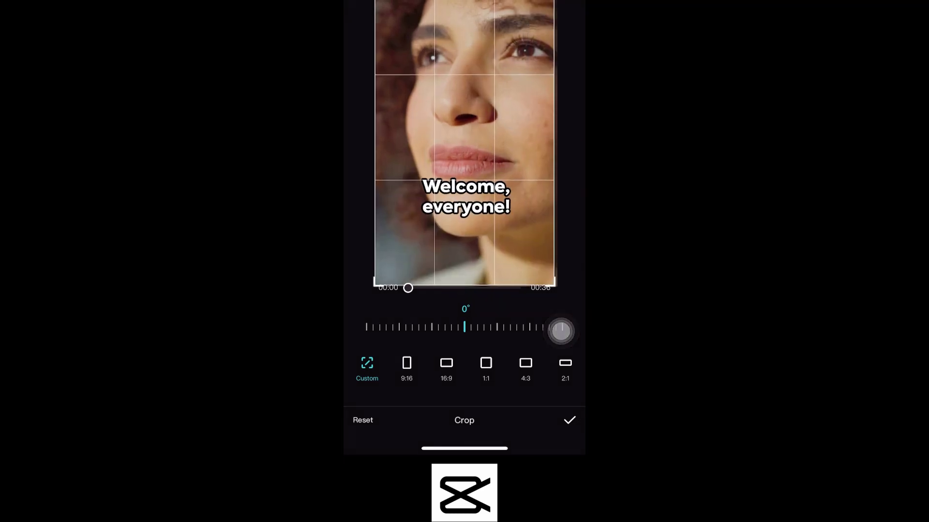
pyautogui.click(446, 367)
pyautogui.click(486, 366)
pyautogui.click(526, 366)
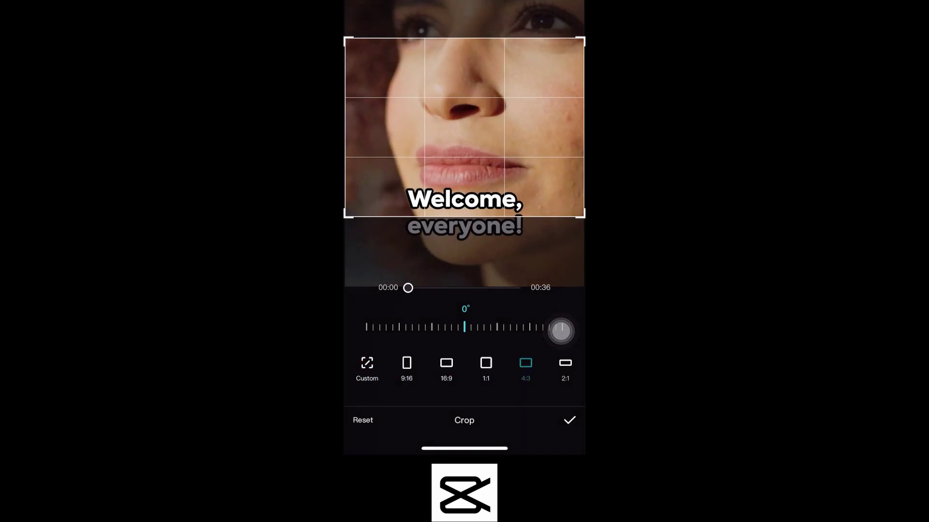
pyautogui.click(564, 367)
# Rotate the video to 21° inside the 2:1 frame and confirm the crop.
pyautogui.moveTo(465, 327)
pyautogui.mouseDown()
pyautogui.moveTo(429, 327)
pyautogui.moveTo(523, 327)
pyautogui.moveTo(429, 327)
pyautogui.mouseUp()
pyautogui.moveTo(558, 328); pyautogui.dragTo(511, 328)
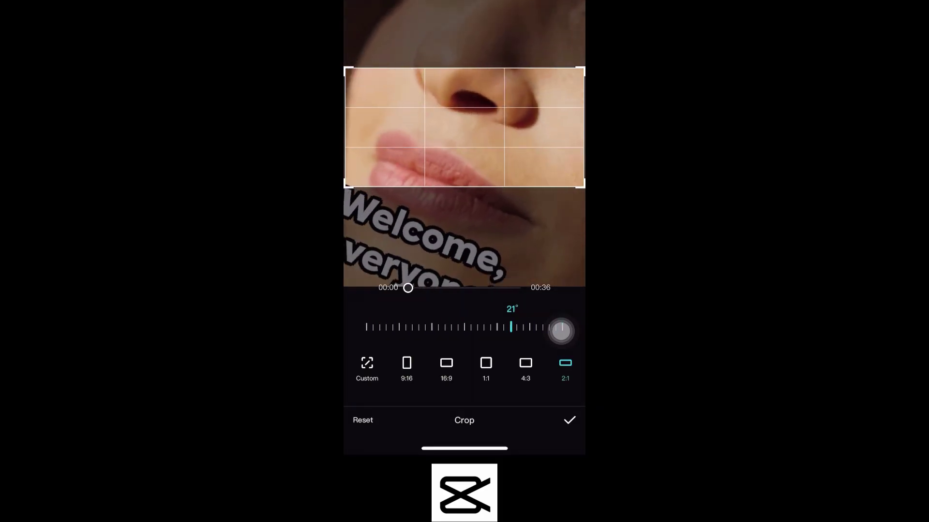
pyautogui.click(570, 420)
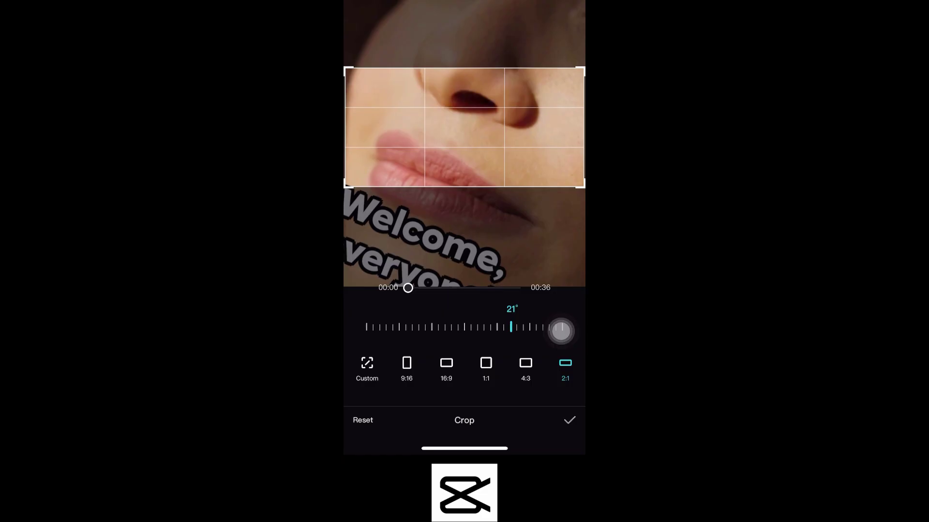